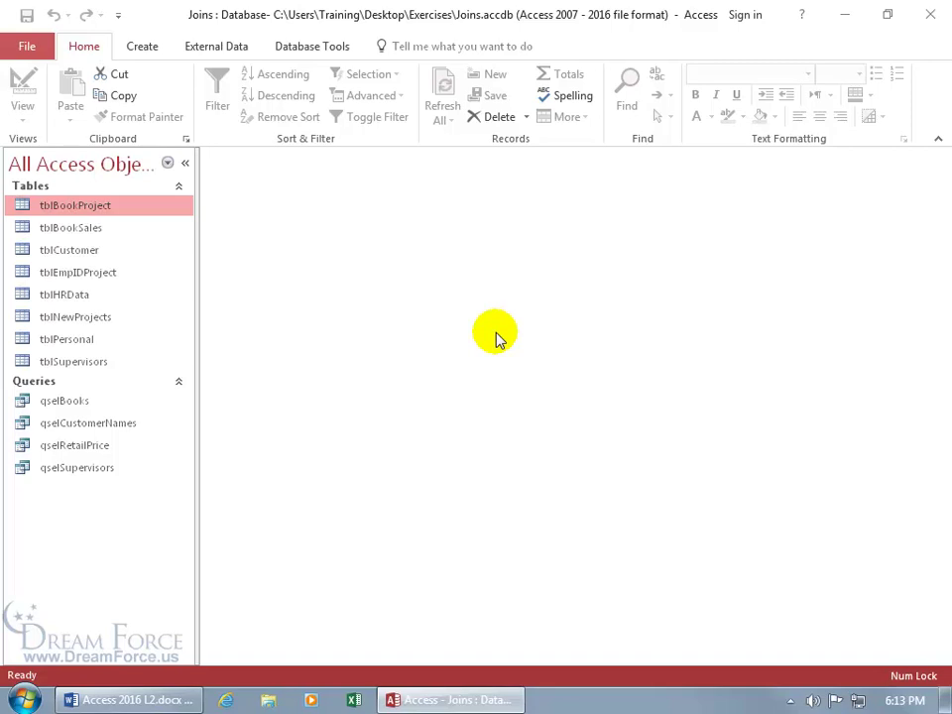
Show the Database Tools ribbon commands for the Joins database
left_click(317, 45)
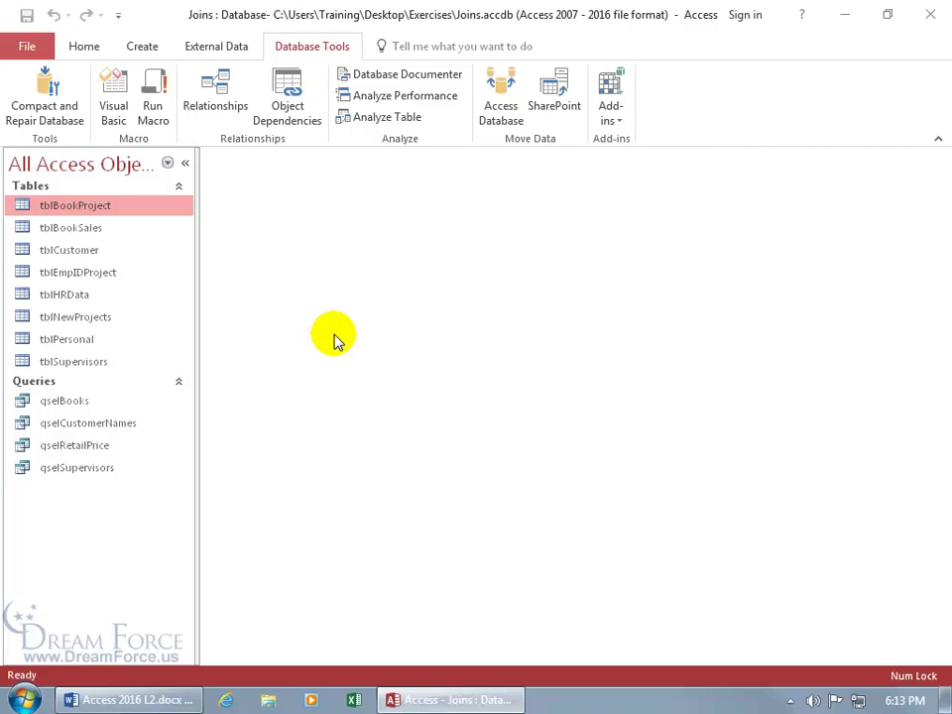
double_click(110, 364)
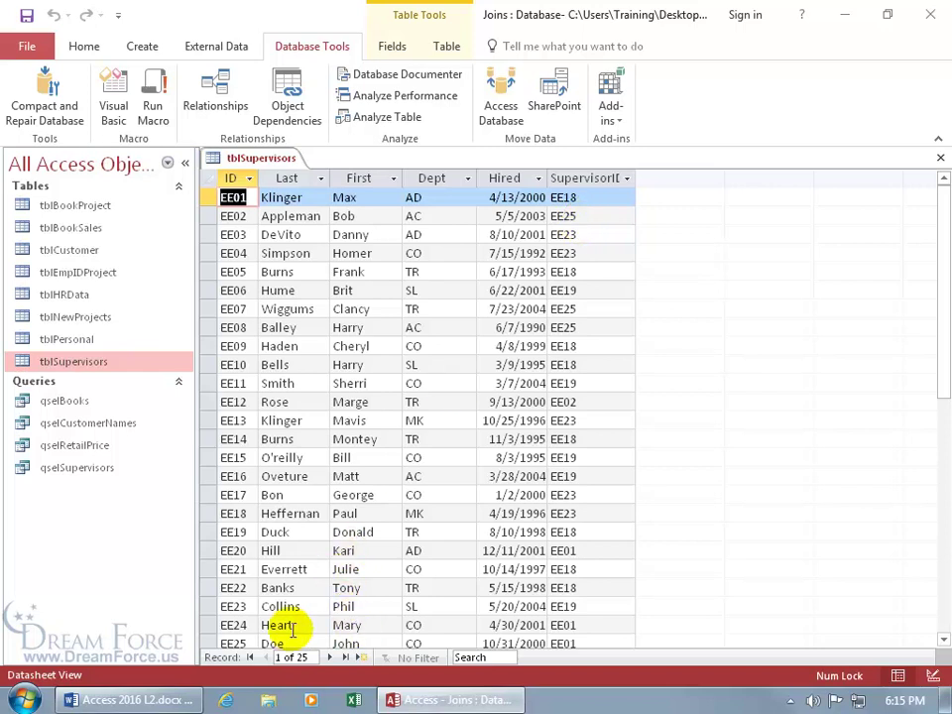
left_click(939, 158)
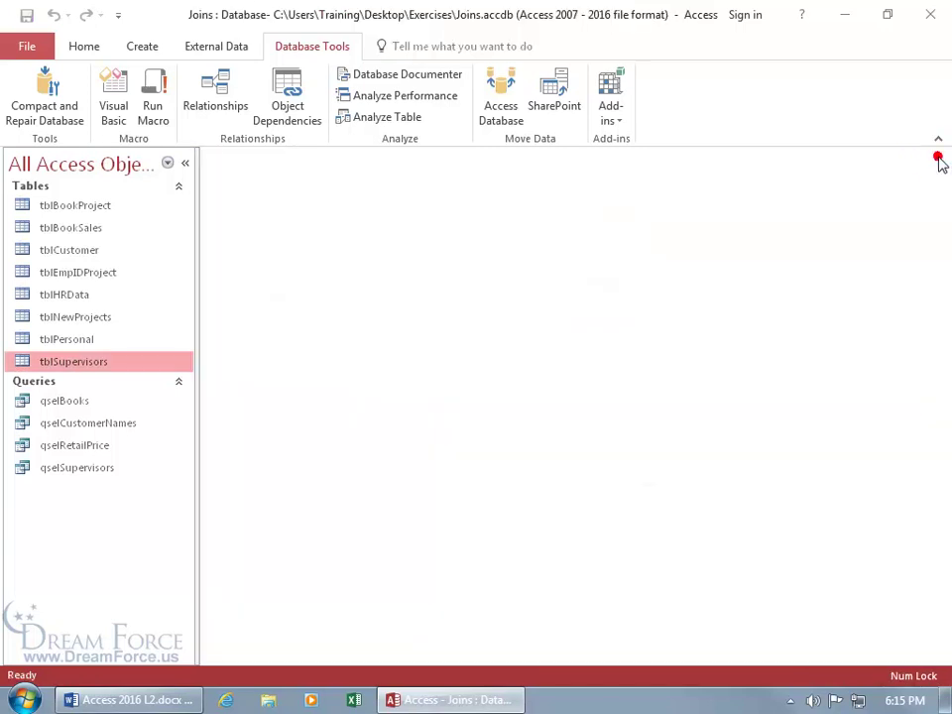
Dismiss the missing destination field error and open qselSupervisors in Design View
double_click(85, 471)
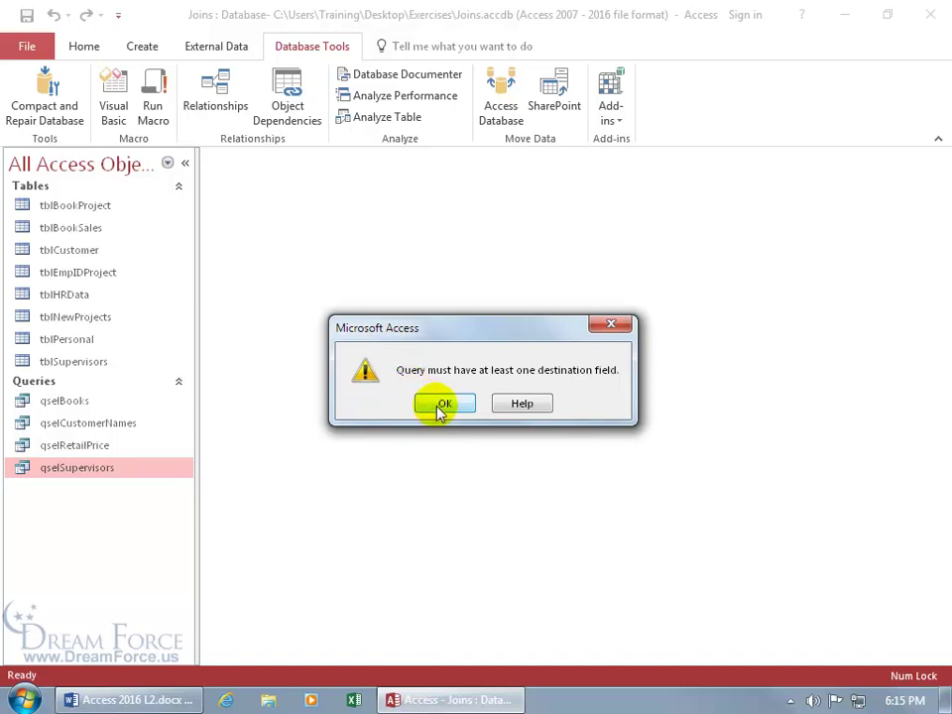
left_click(429, 408)
right_click(87, 469)
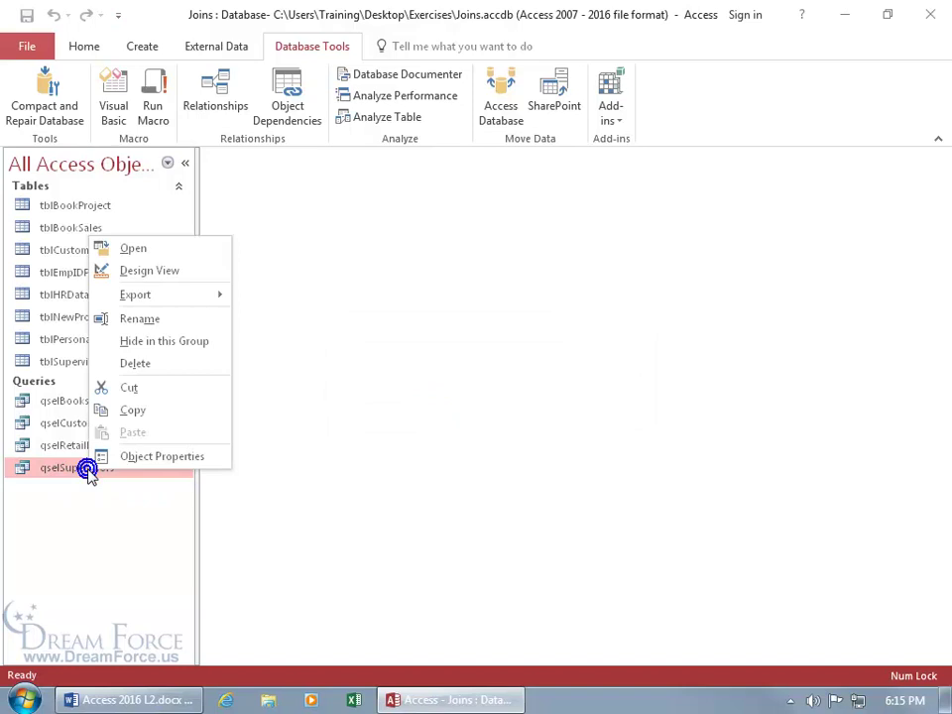
left_click(159, 270)
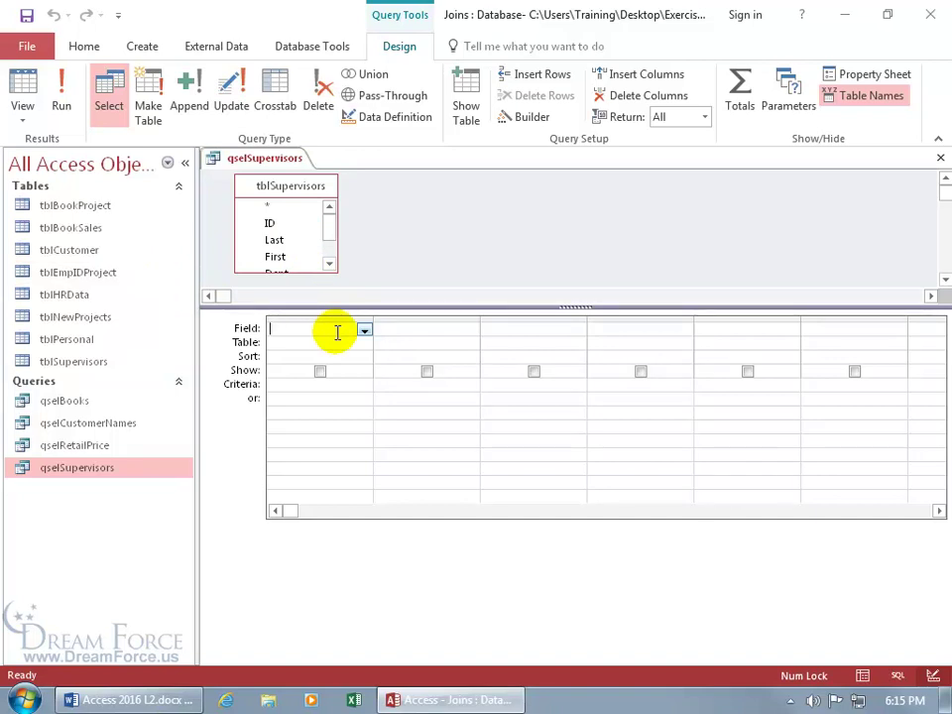
Enlarge the table pane and field list, then add a second tblSupervisors copy as tblSupervisors_1
left_click_drag(582, 307, 580, 421)
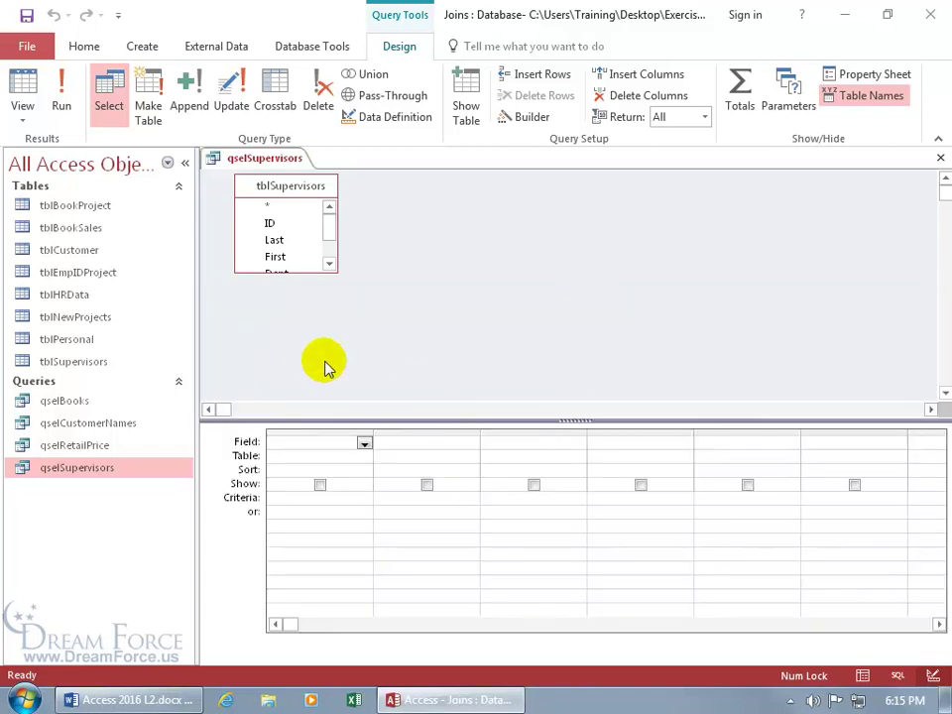
left_click_drag(288, 281, 294, 323)
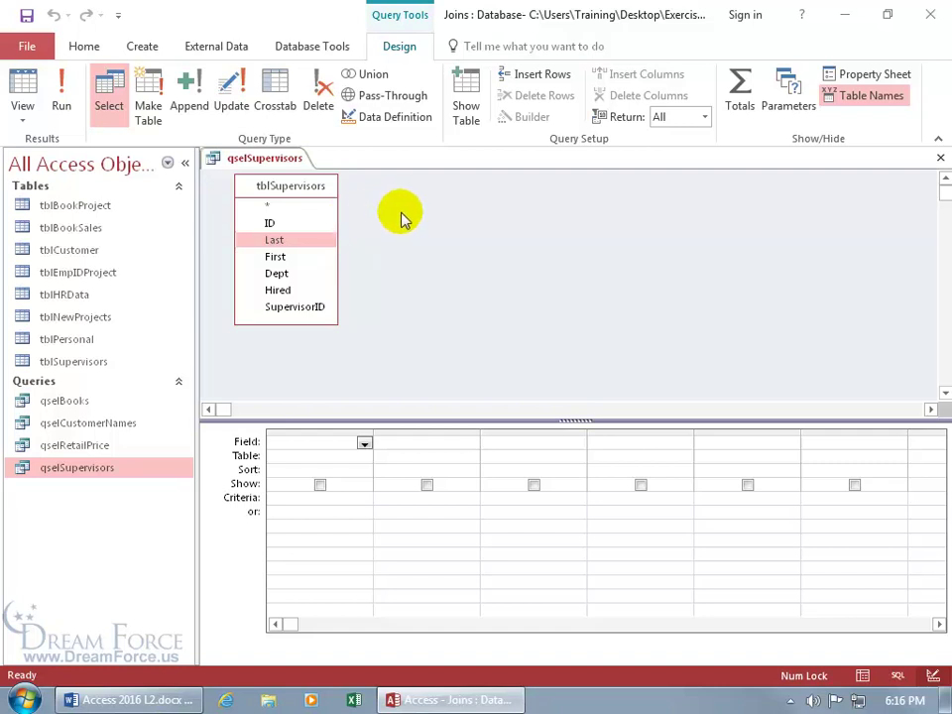
right_click(448, 233)
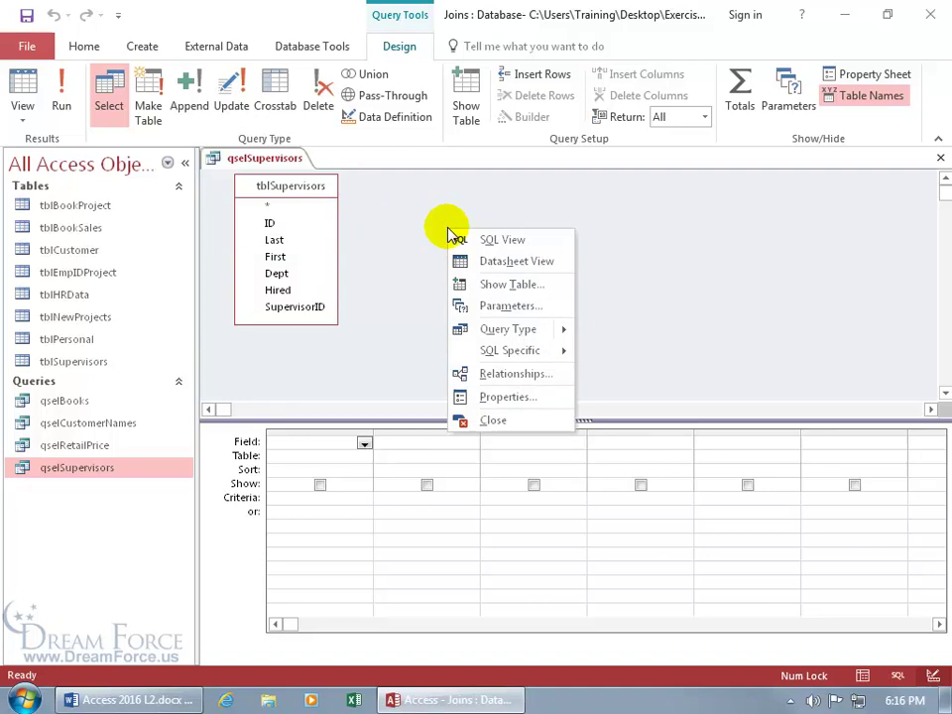
left_click(462, 284)
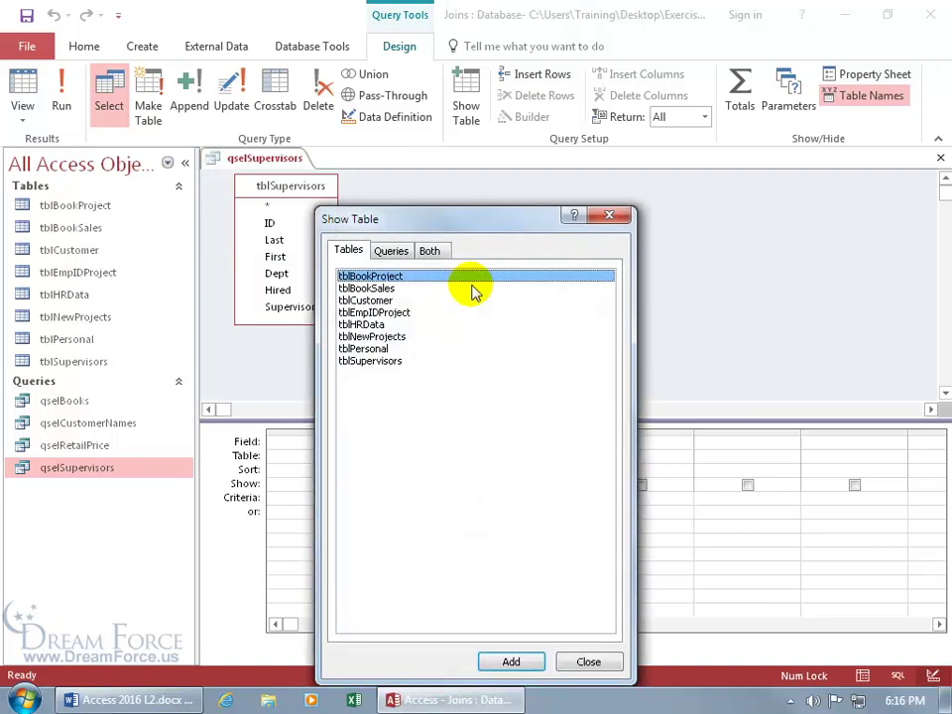
left_click(389, 363)
double_click(369, 361)
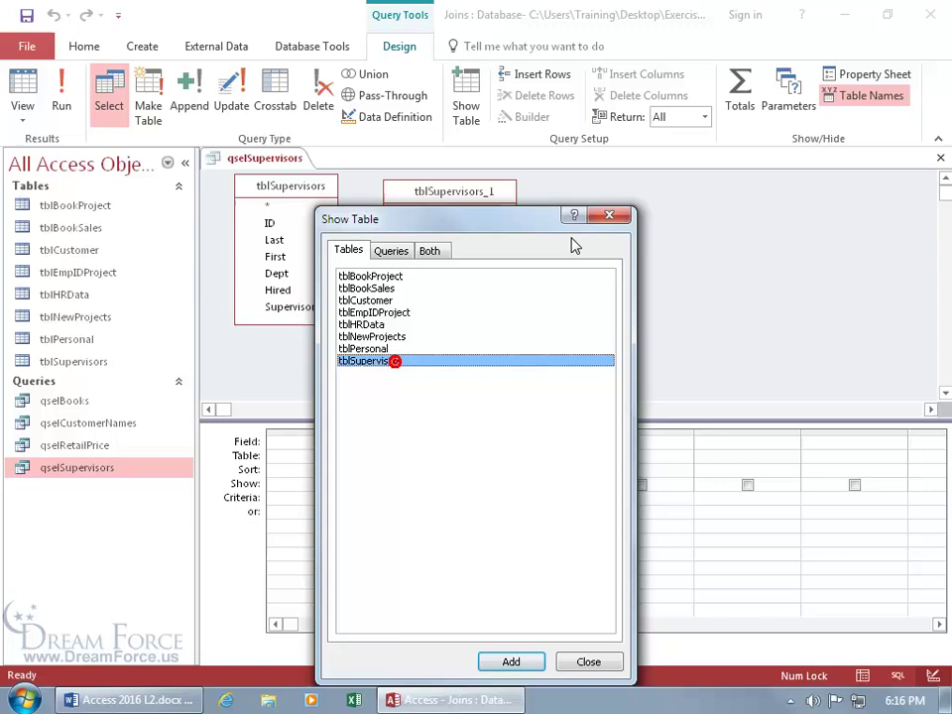
left_click(609, 215)
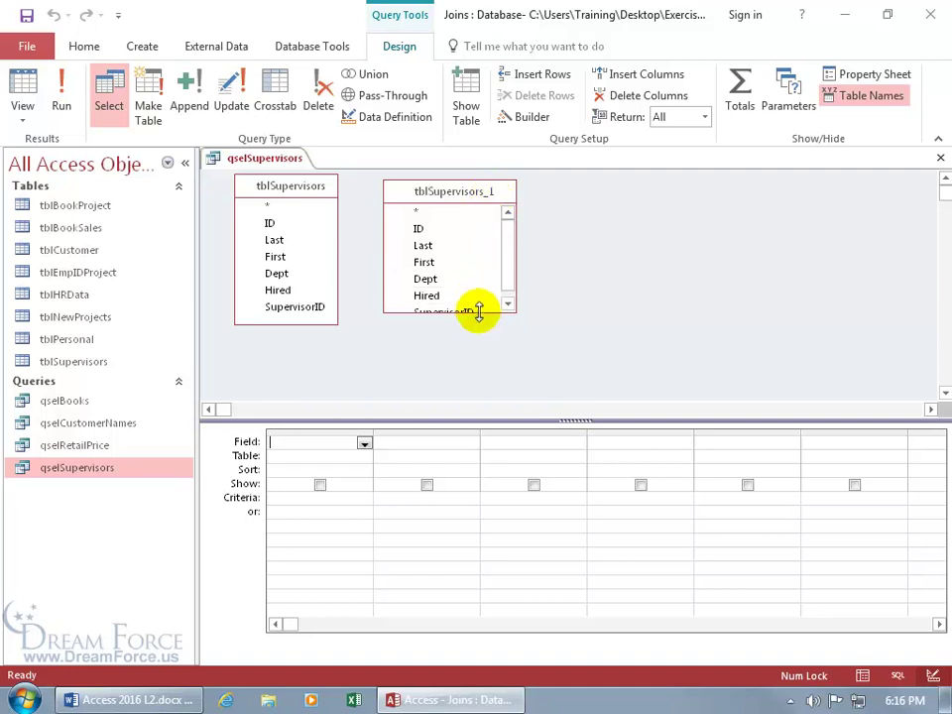
Join tblSupervisors' SupervisorID to tblSupervisors_1's ID
left_click_drag(478, 311, 480, 332)
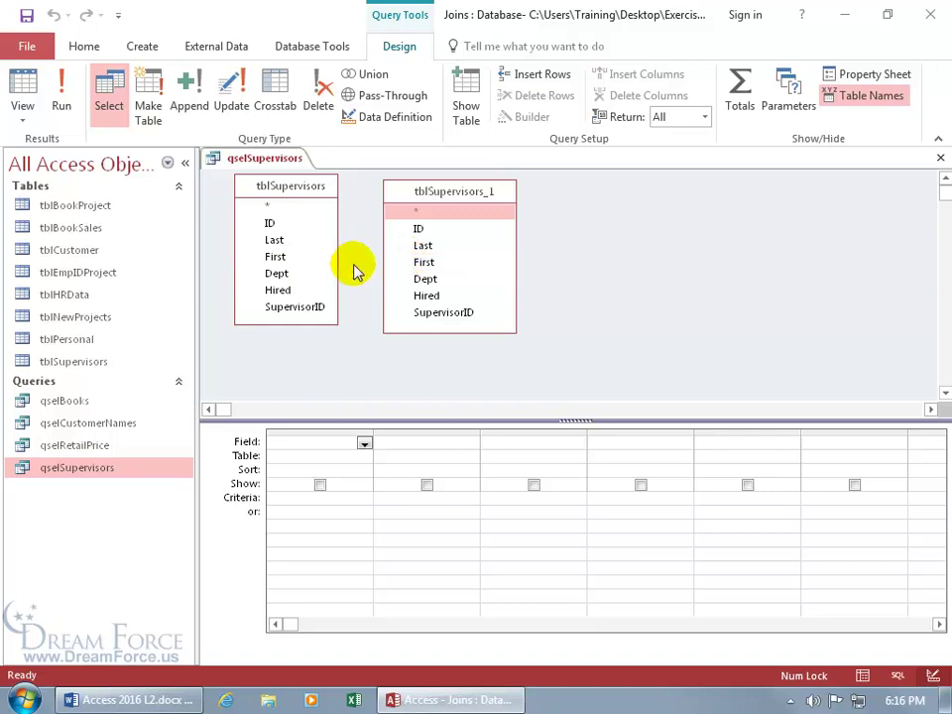
left_click(298, 309)
left_click_drag(298, 310, 420, 234)
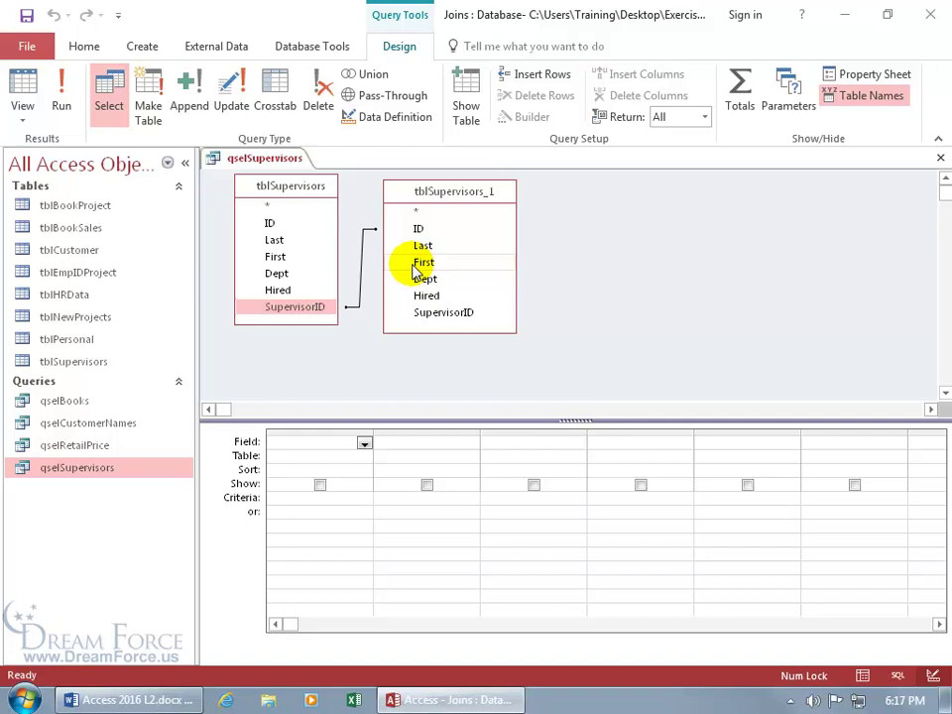
Add First and Last from tblSupervisors and from tblSupervisors_1 to the query grid
double_click(291, 258)
double_click(288, 243)
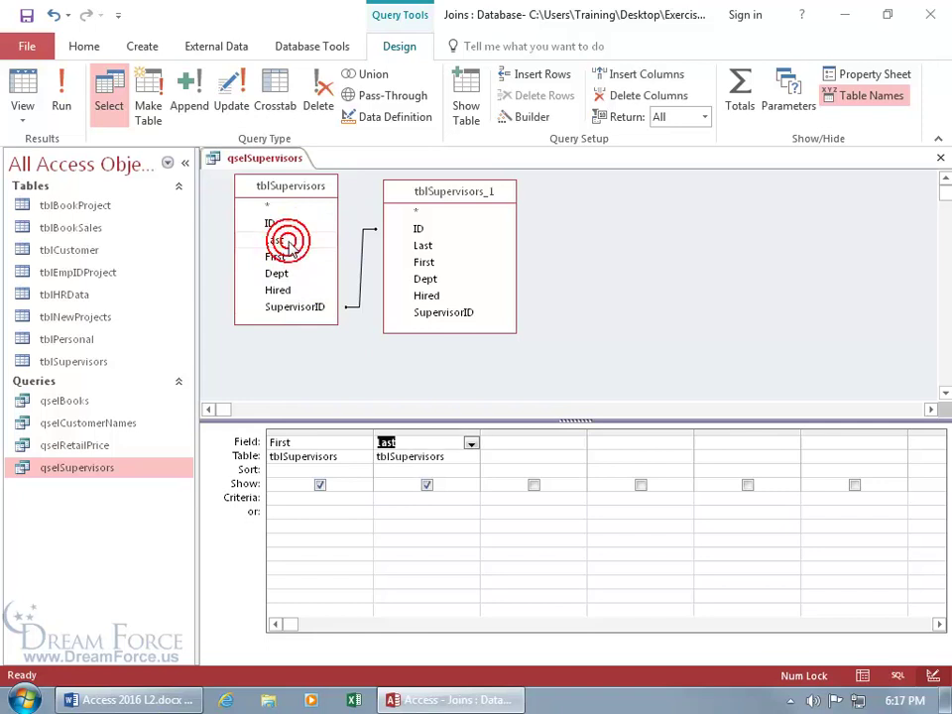
double_click(425, 262)
double_click(423, 245)
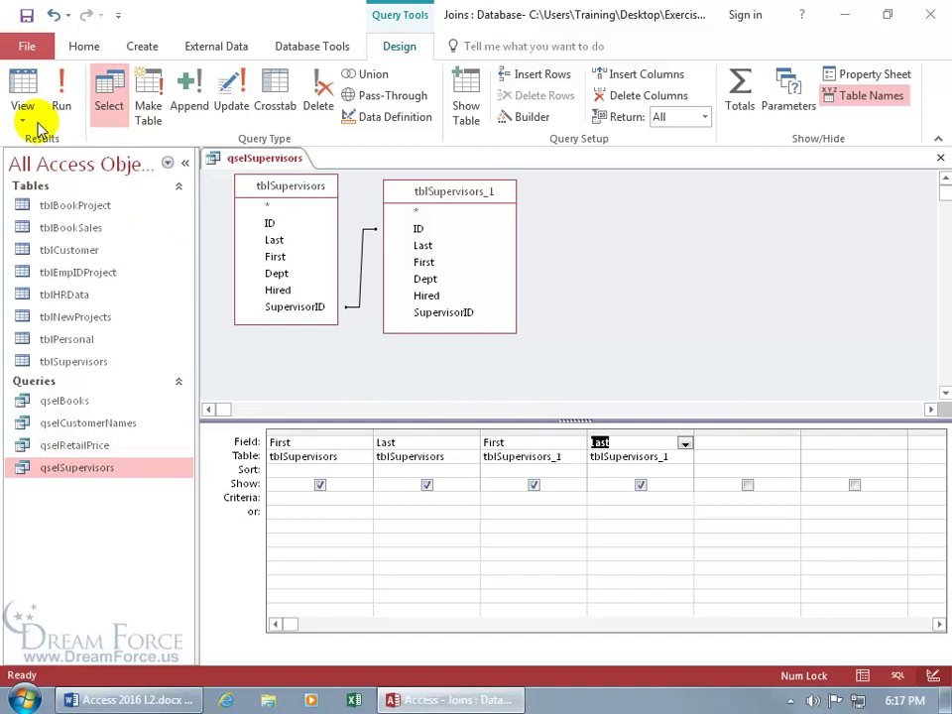
Run the query and auto-fit all four name columns in the datasheet results
left_click(28, 89)
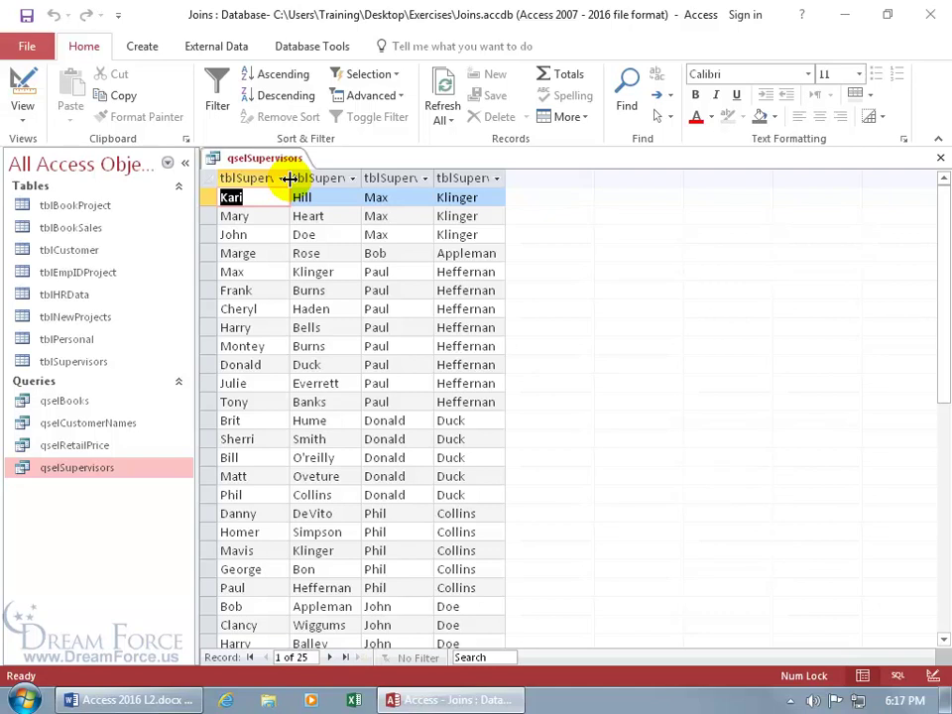
left_click_drag(285, 179, 238, 178)
double_click(238, 179)
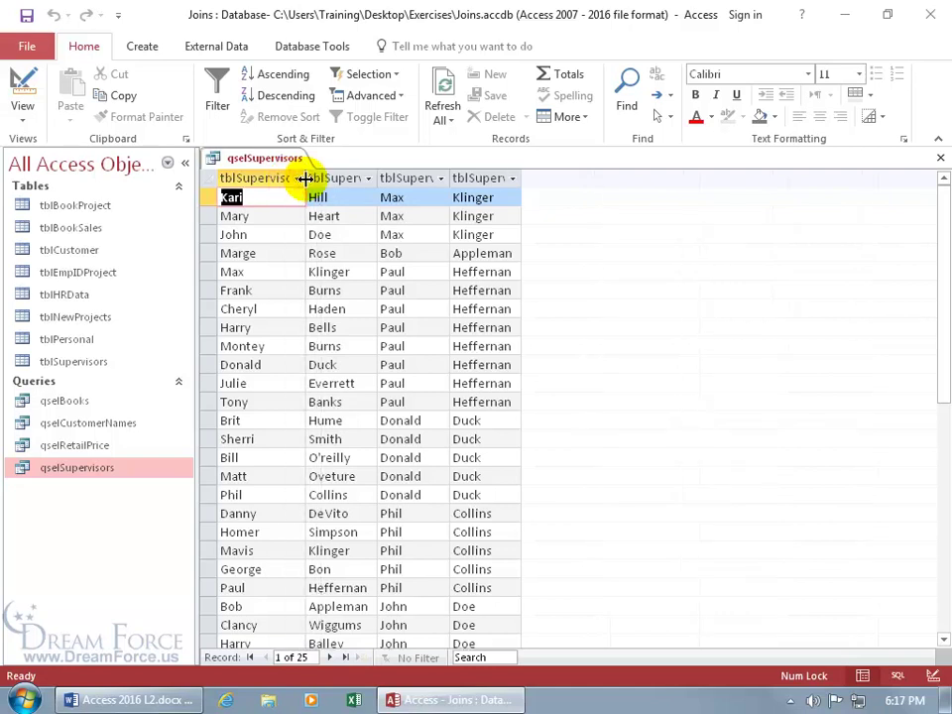
double_click(427, 179)
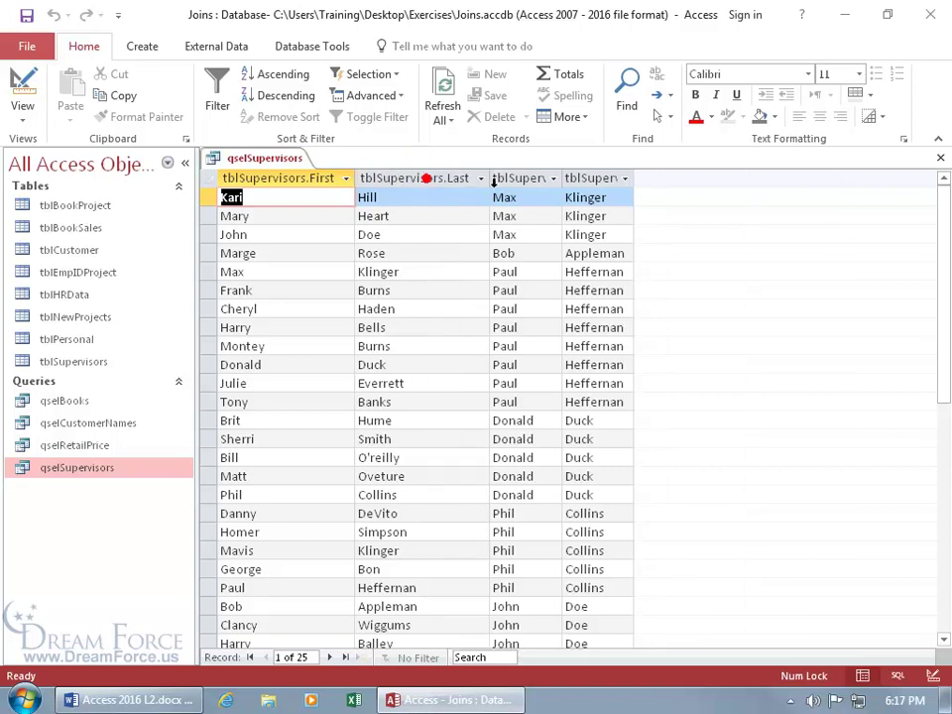
double_click(561, 178)
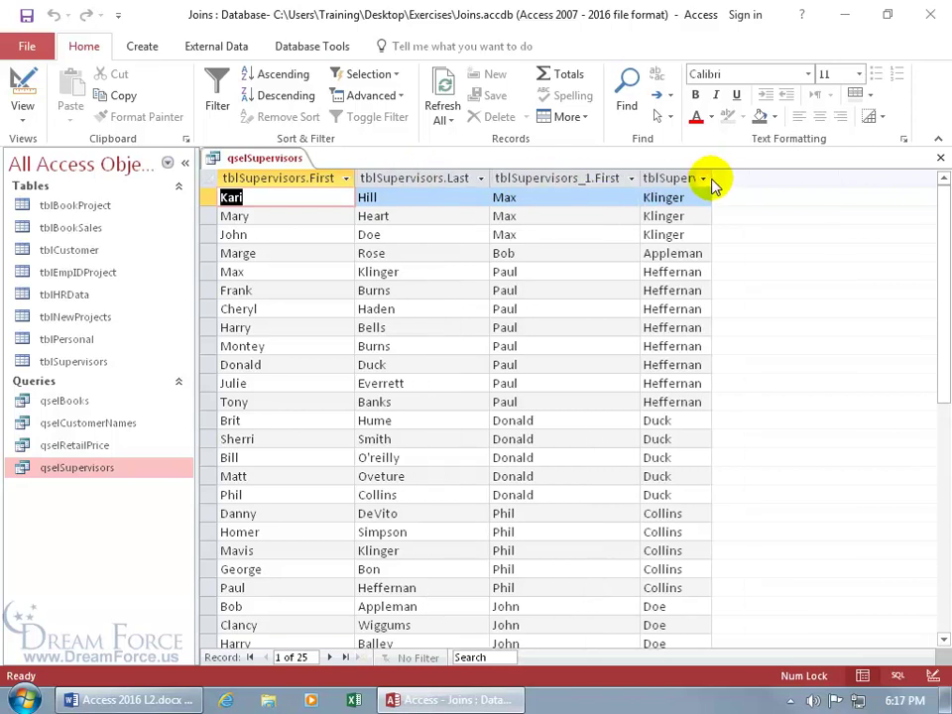
double_click(712, 178)
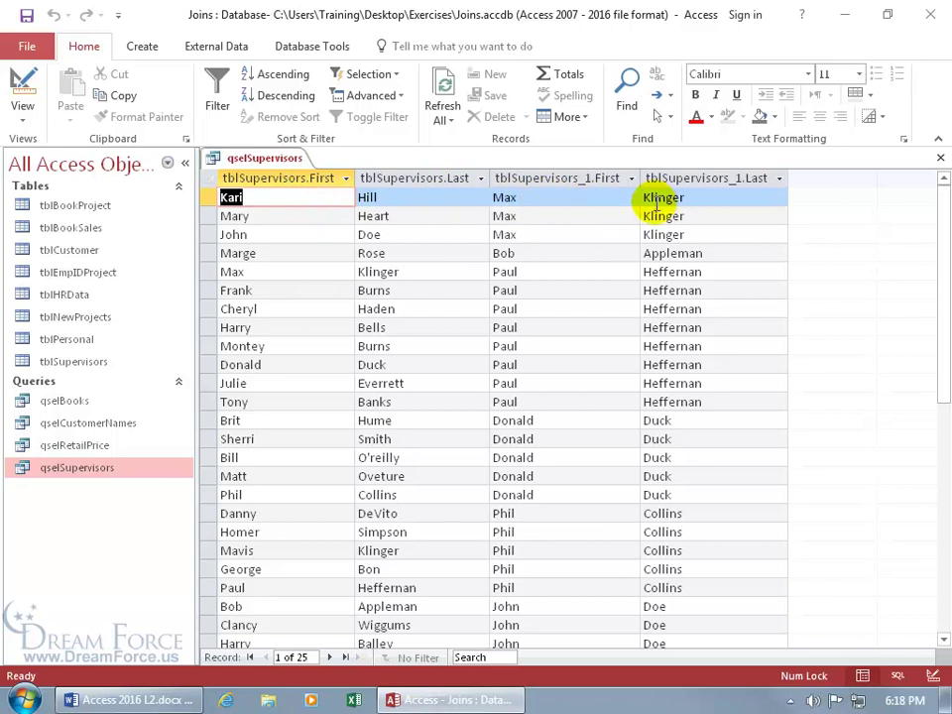
right_click(269, 164)
Back in Design View, set the first tblSupervisors copy's alias to Employees
left_click(309, 243)
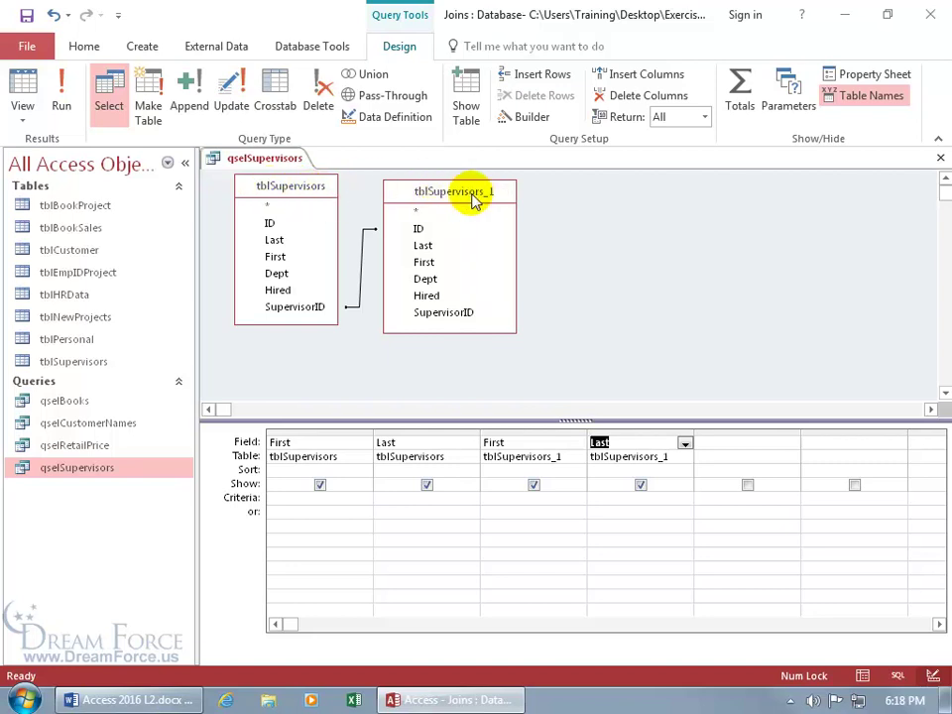
left_click(282, 239)
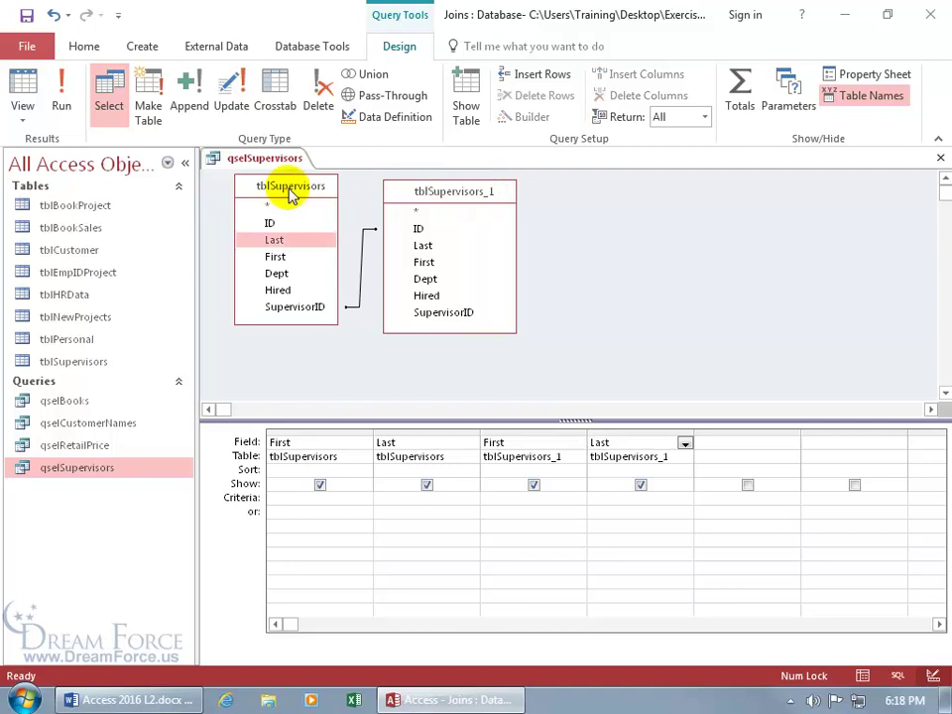
right_click(281, 194)
left_click(313, 222)
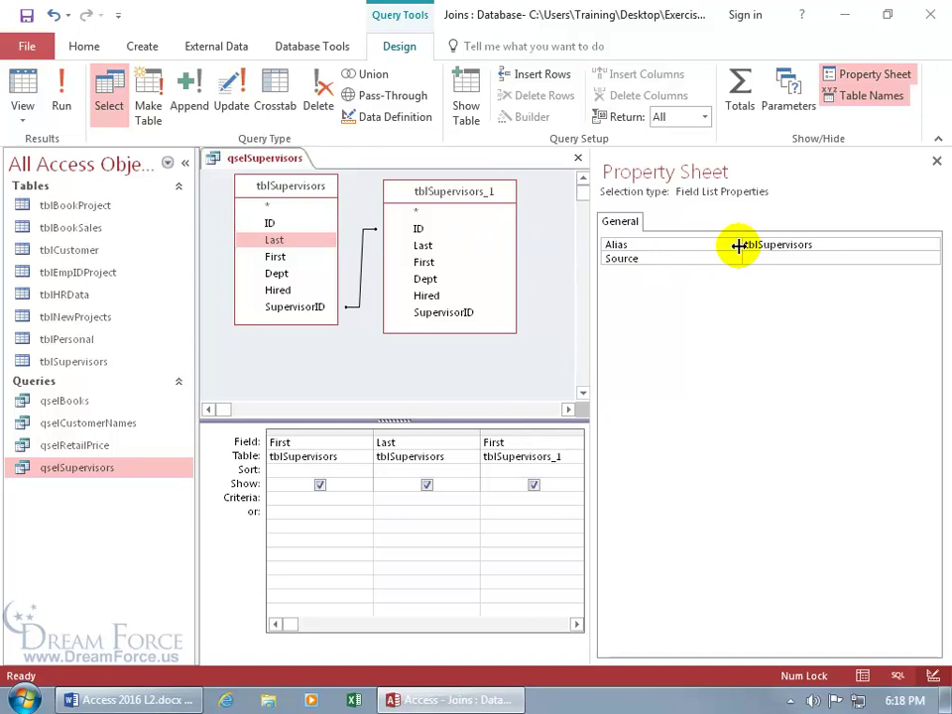
left_click_drag(809, 244, 723, 247)
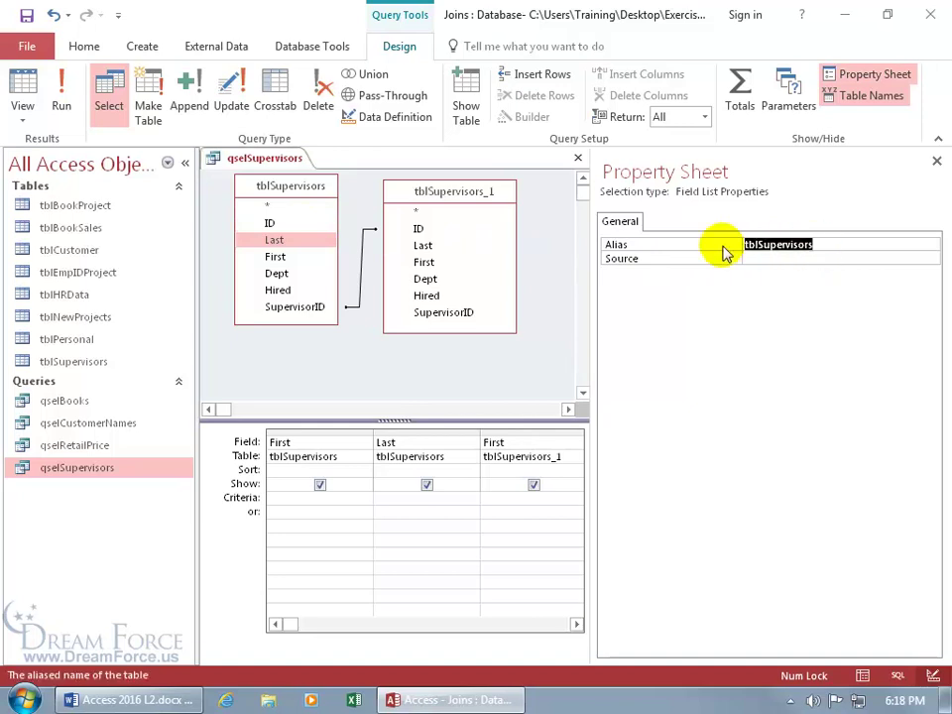
type("Employees")
key("Return")
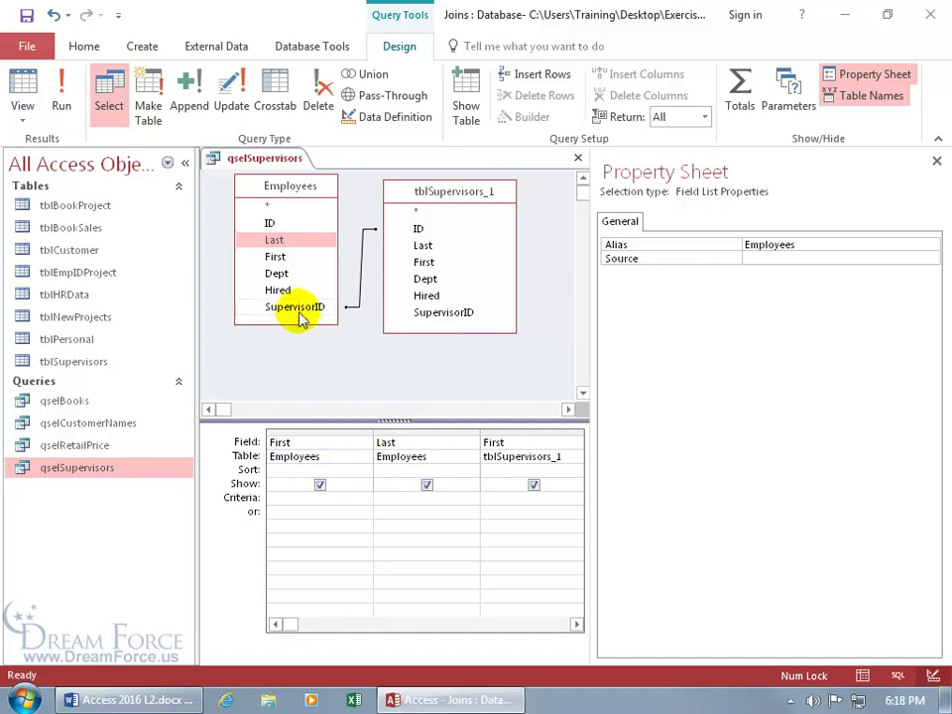
Set the tblSupervisors_1 copy's alias to Managers and close the Property Sheet
left_click(449, 191)
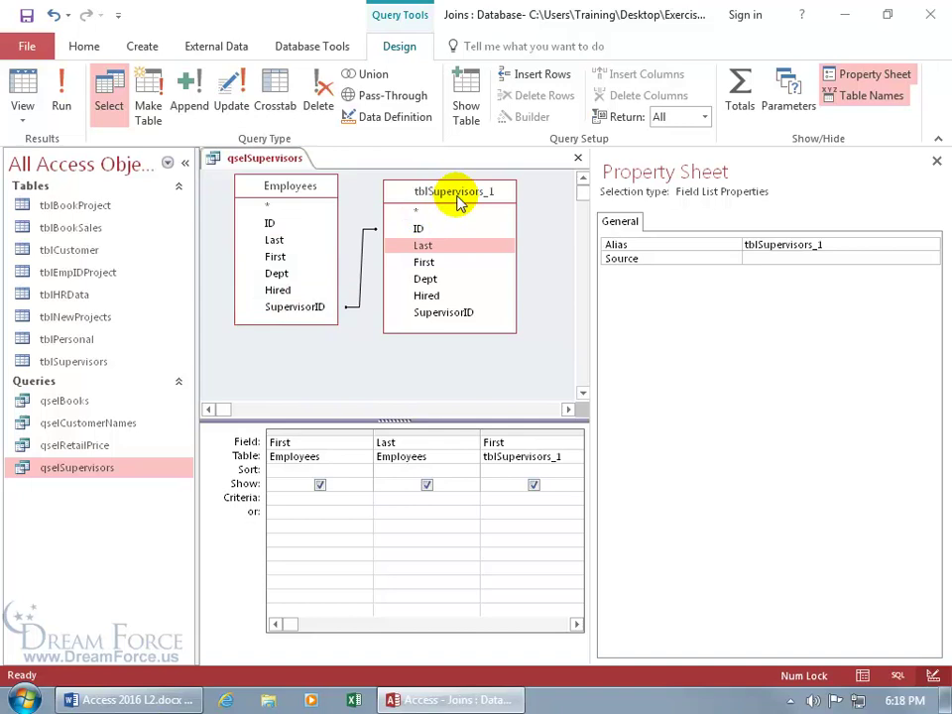
double_click(830, 244)
key("Delete")
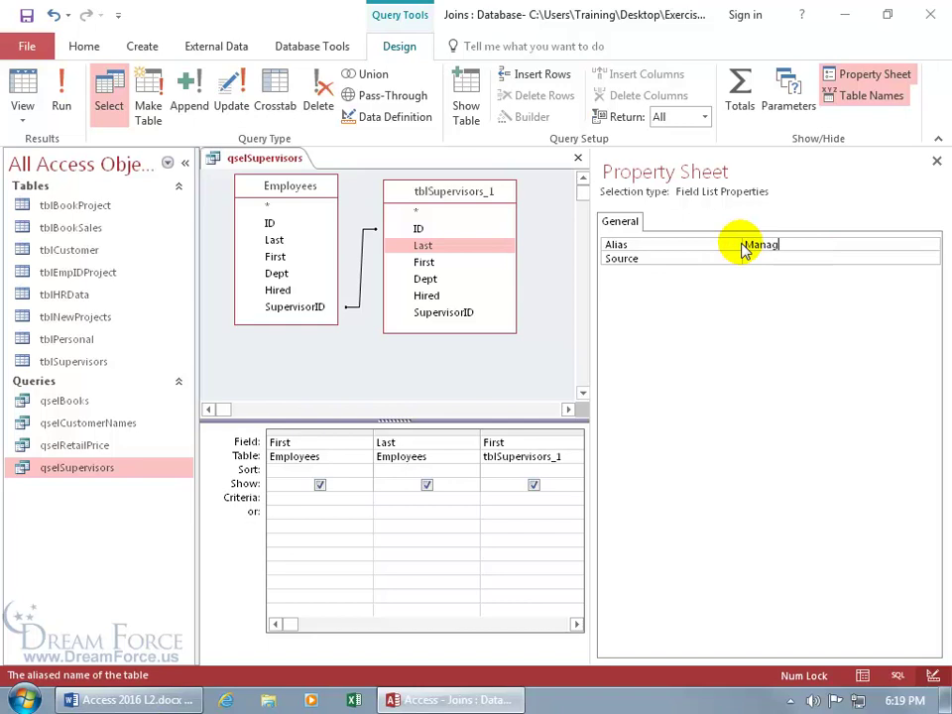
type("Managers")
key("Return")
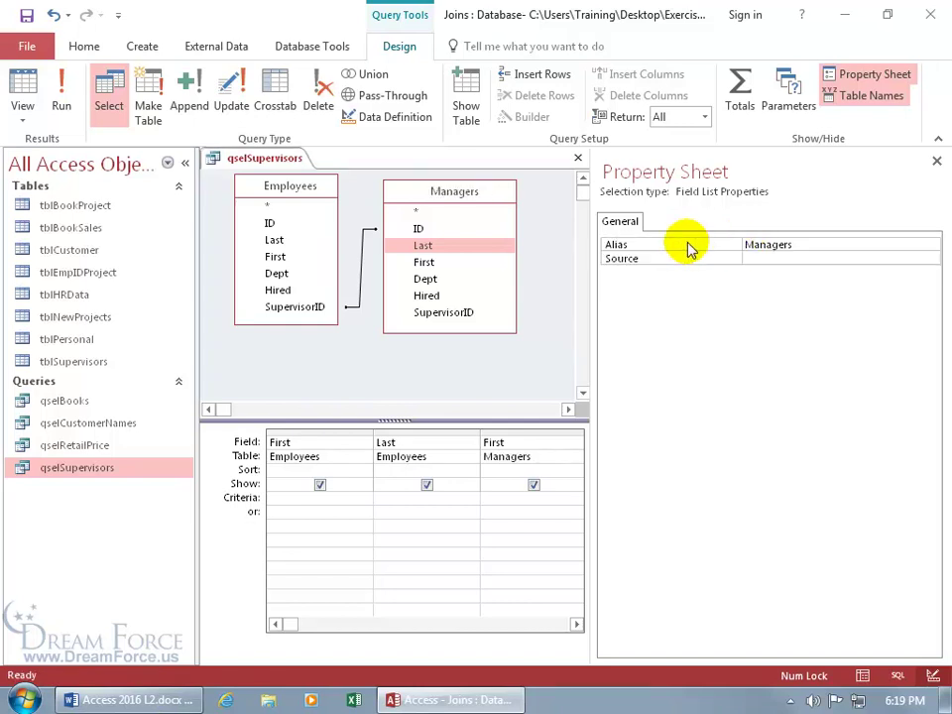
left_click(938, 161)
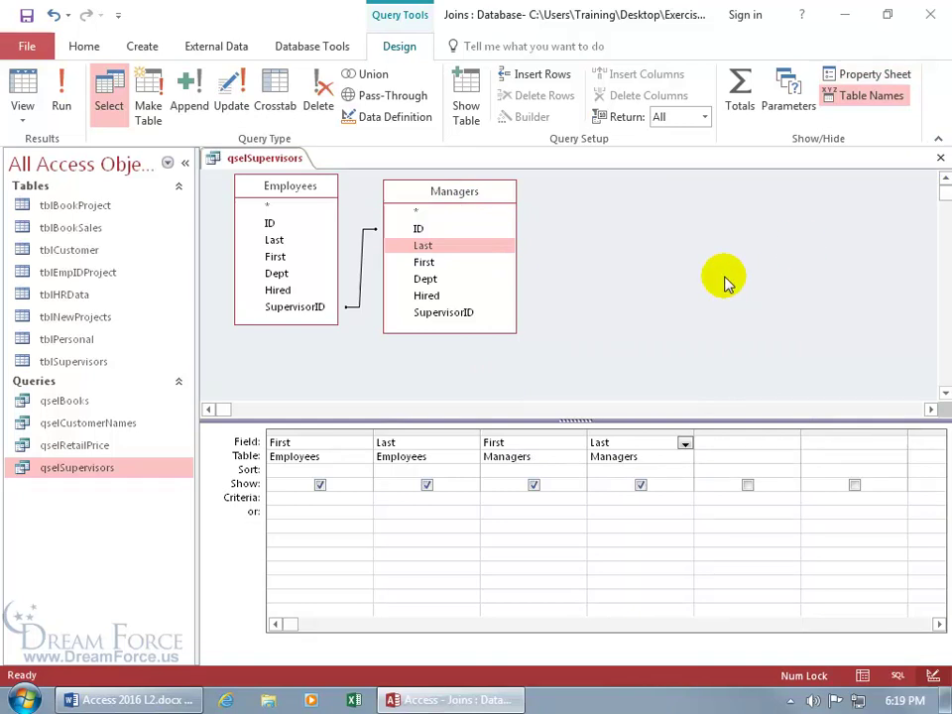
Run the query and auto-fit the Employees.First, Employees.Last, Managers.First and Managers.Last columns
left_click(25, 91)
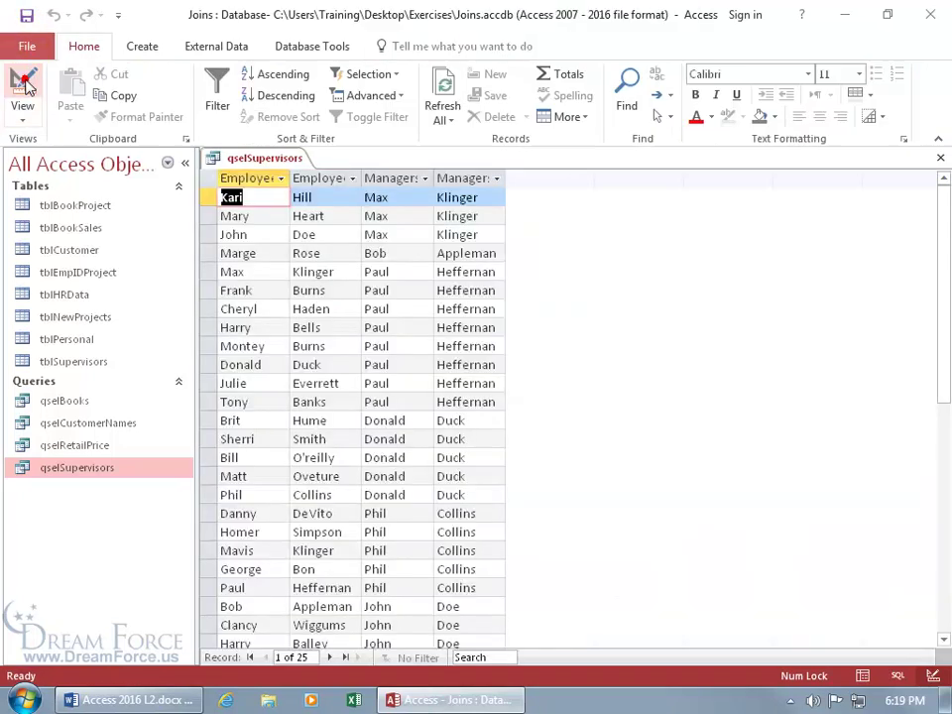
left_click_drag(290, 177, 291, 178)
double_click(290, 178)
double_click(408, 178)
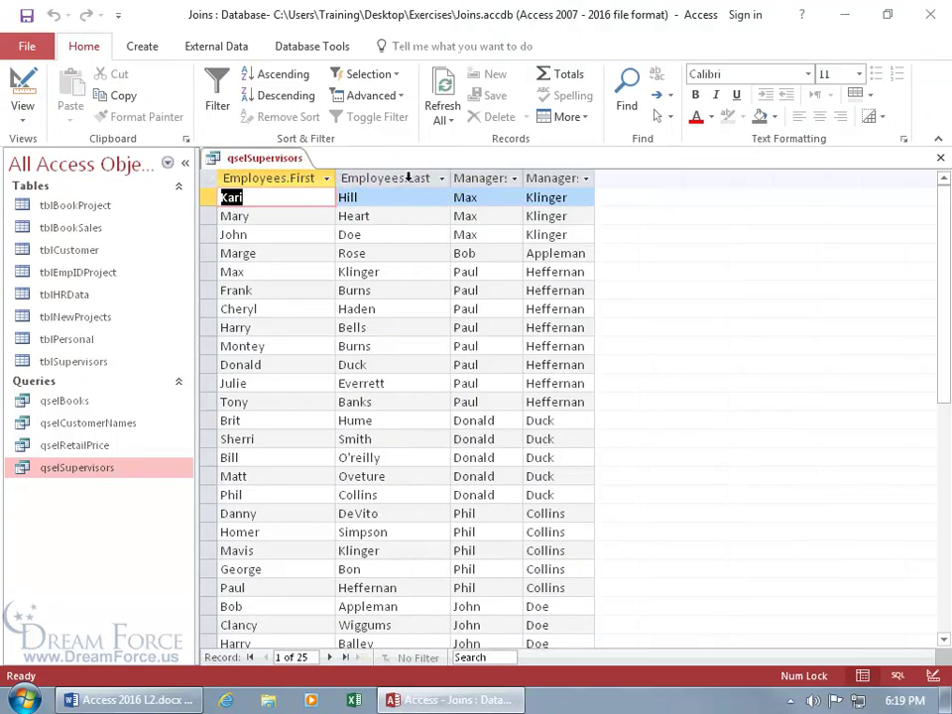
double_click(522, 178)
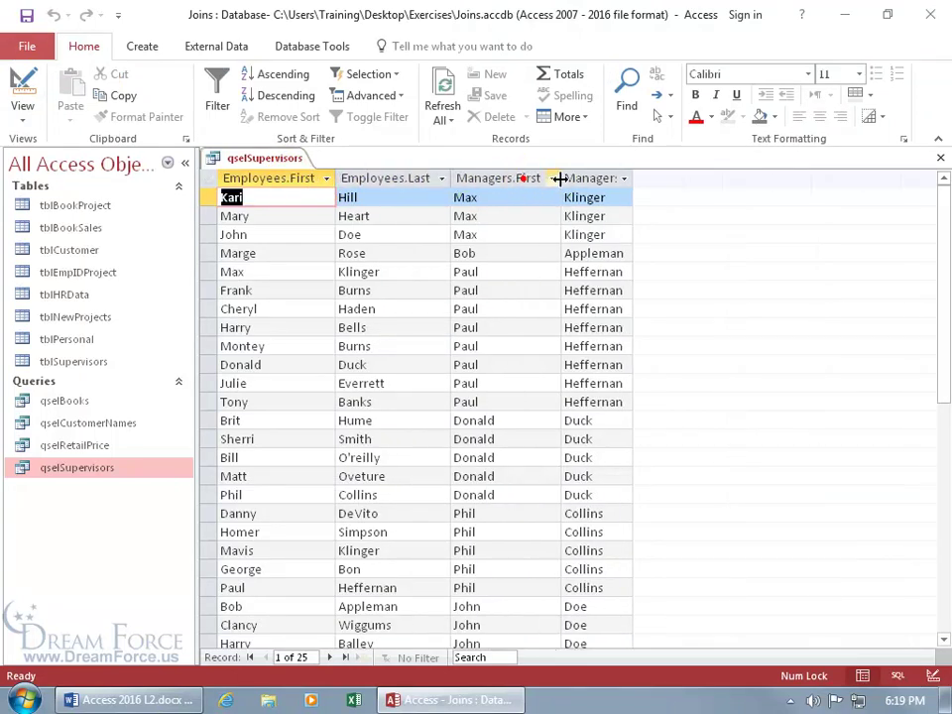
double_click(633, 178)
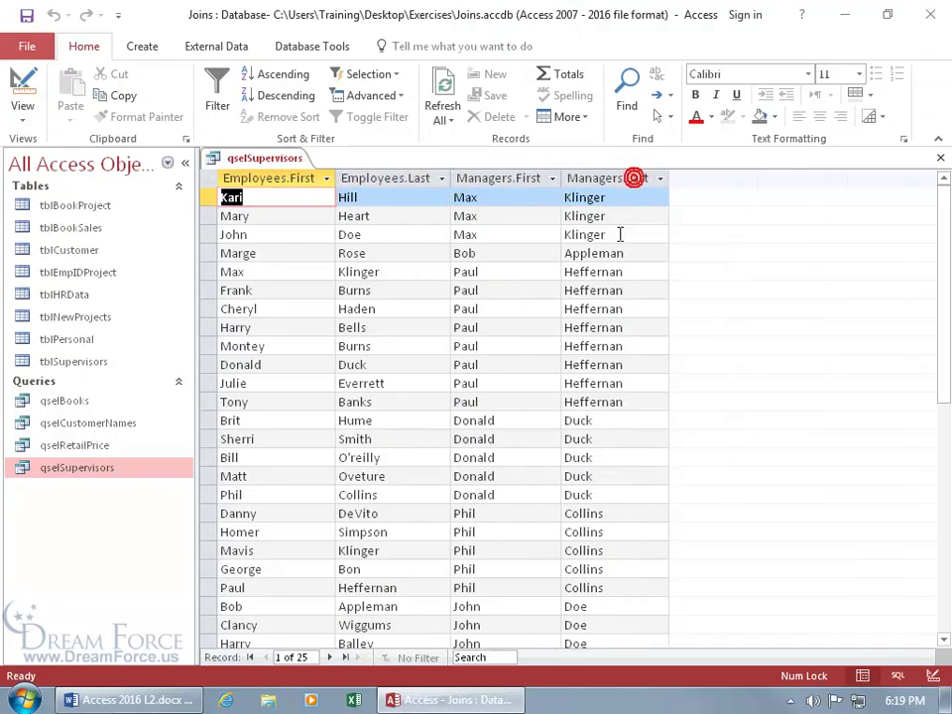
In Design View, give the Employees First field the caption 'EE First' and view the results
right_click(266, 160)
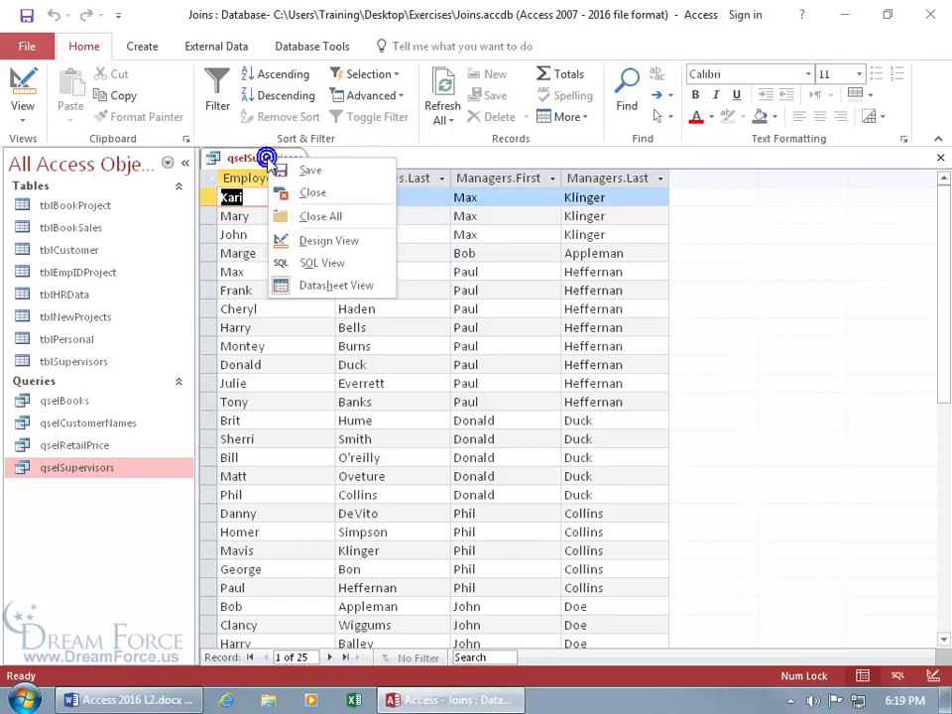
left_click(314, 240)
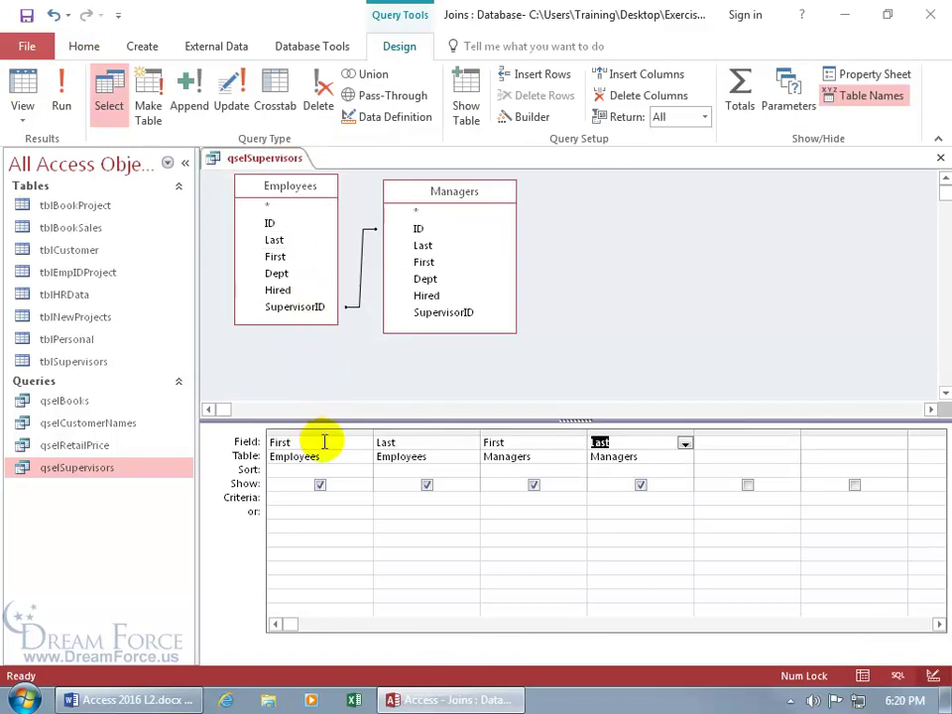
left_click(324, 442)
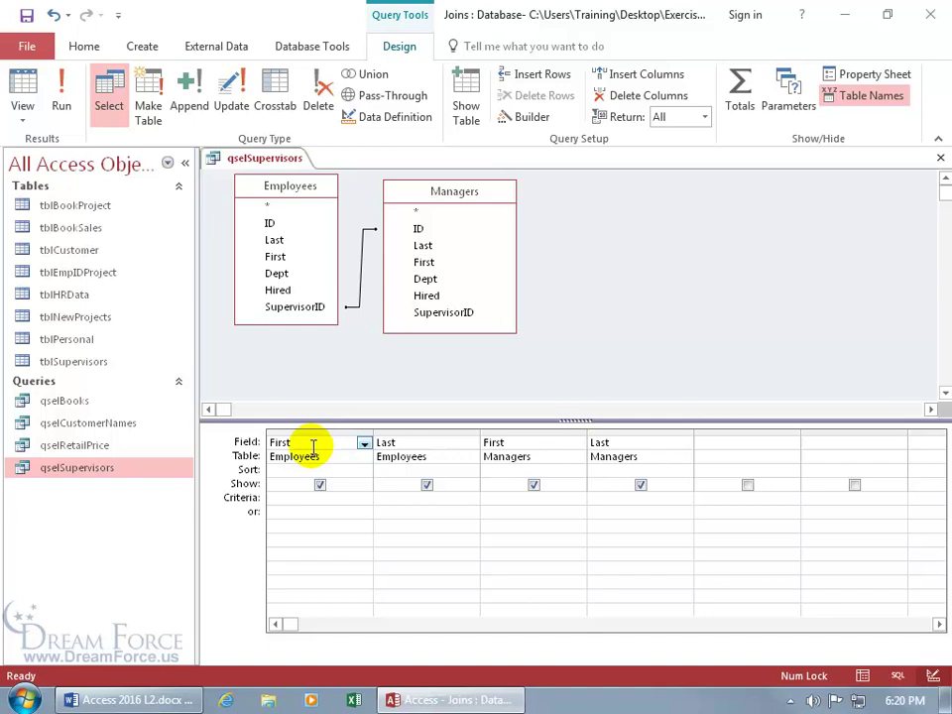
right_click(314, 445)
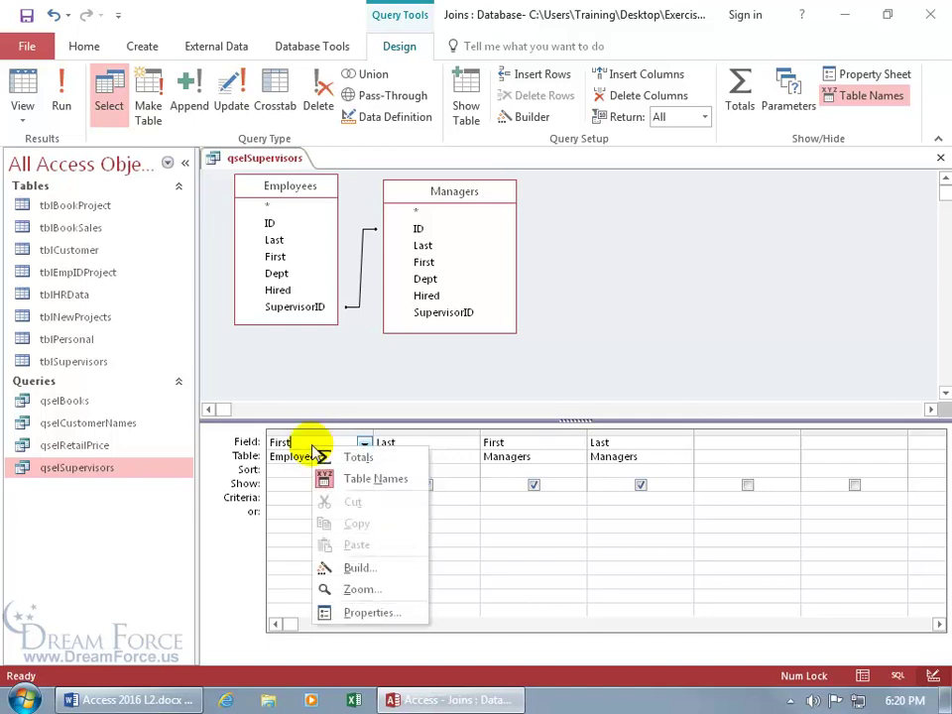
left_click(381, 612)
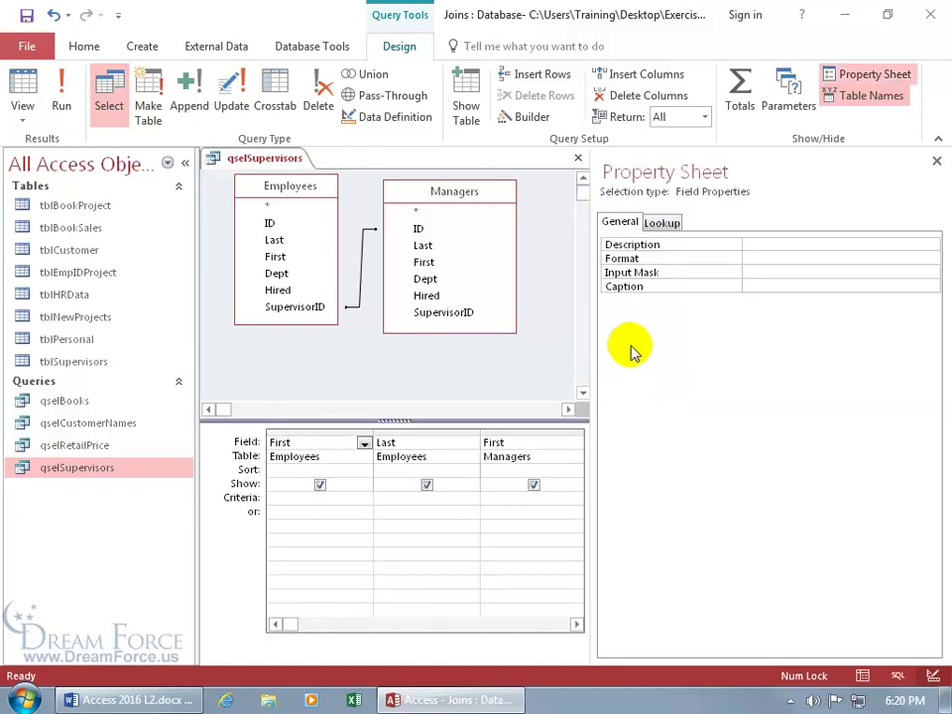
left_click(765, 286)
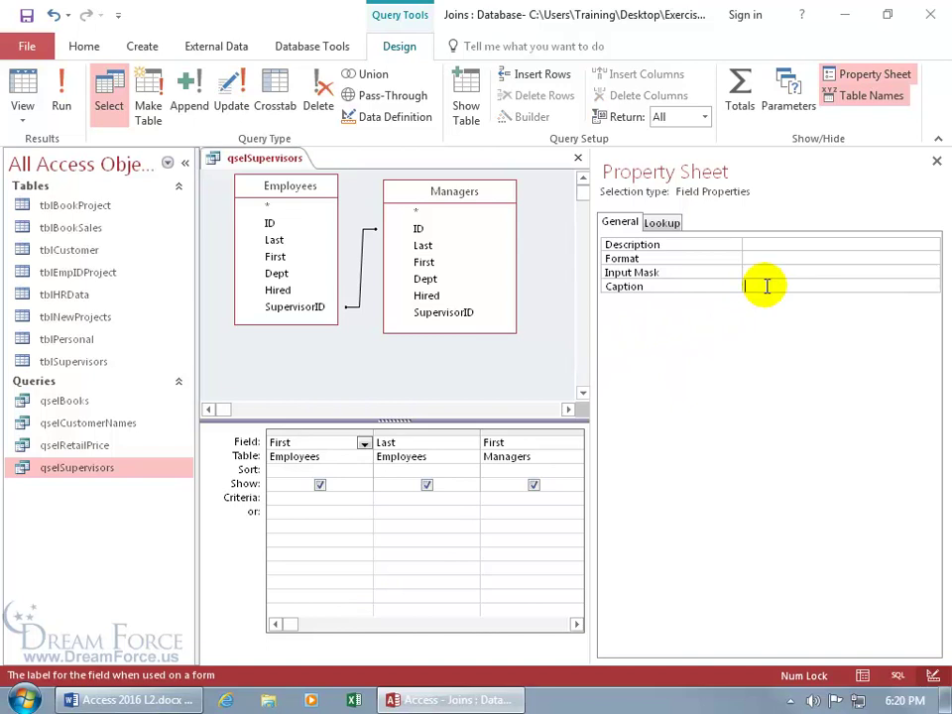
type("EE First")
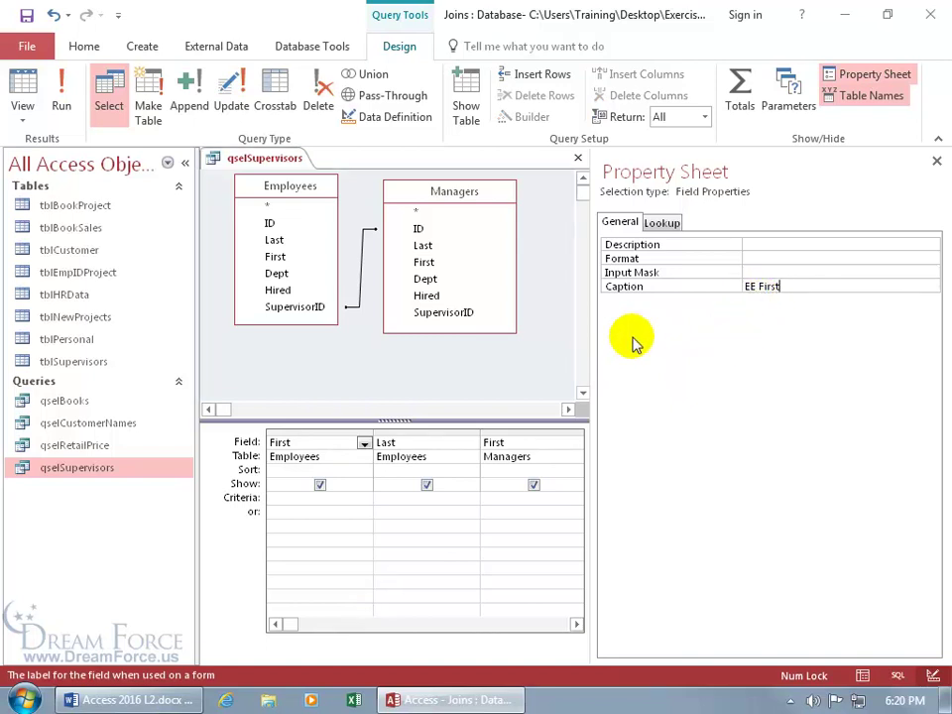
left_click(21, 81)
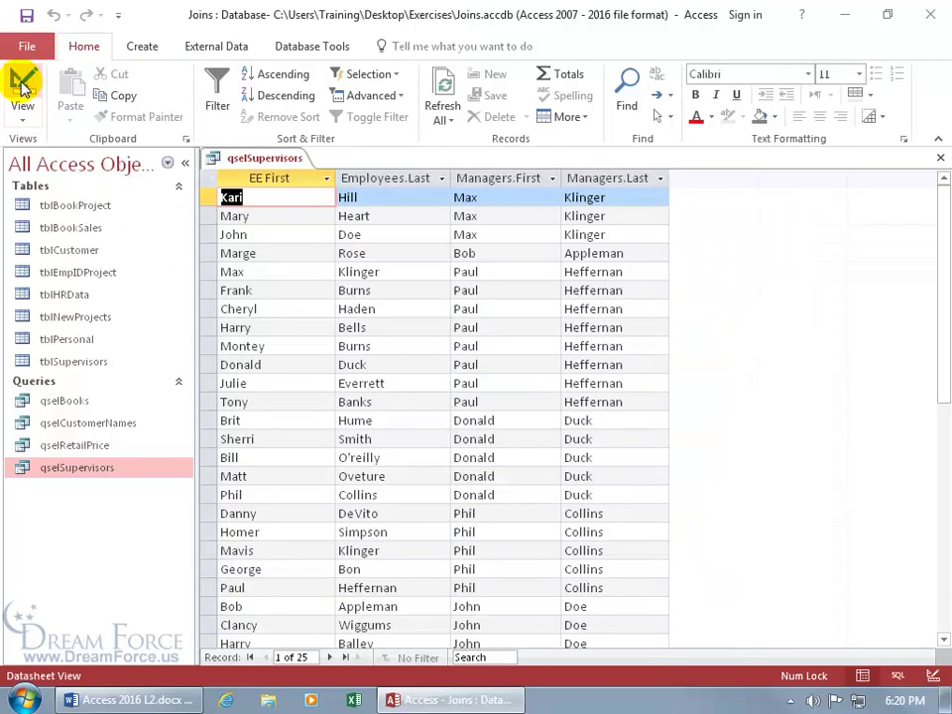